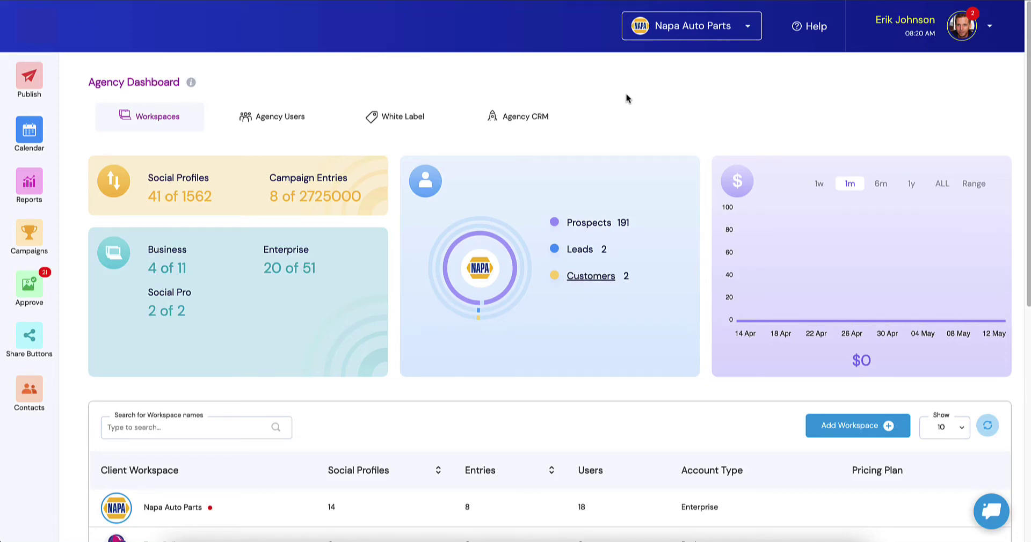
Open the Agency CRM tab and scroll down to its payment and free-trial email notification settings
{"action": "left_click", "coordinate": [520, 118]}
{"action": "scroll", "coordinate": [226, 228], "scroll_direction": "down", "scroll_amount": 2}
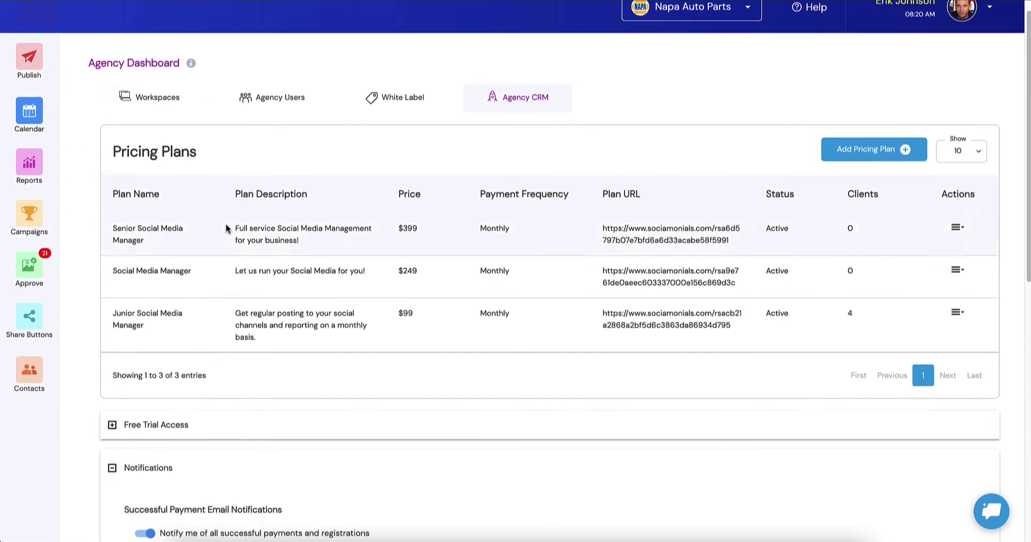
{"action": "scroll", "coordinate": [226, 229], "scroll_direction": "down", "scroll_amount": 3}
{"action": "scroll", "coordinate": [224, 231], "scroll_direction": "down", "scroll_amount": 2}
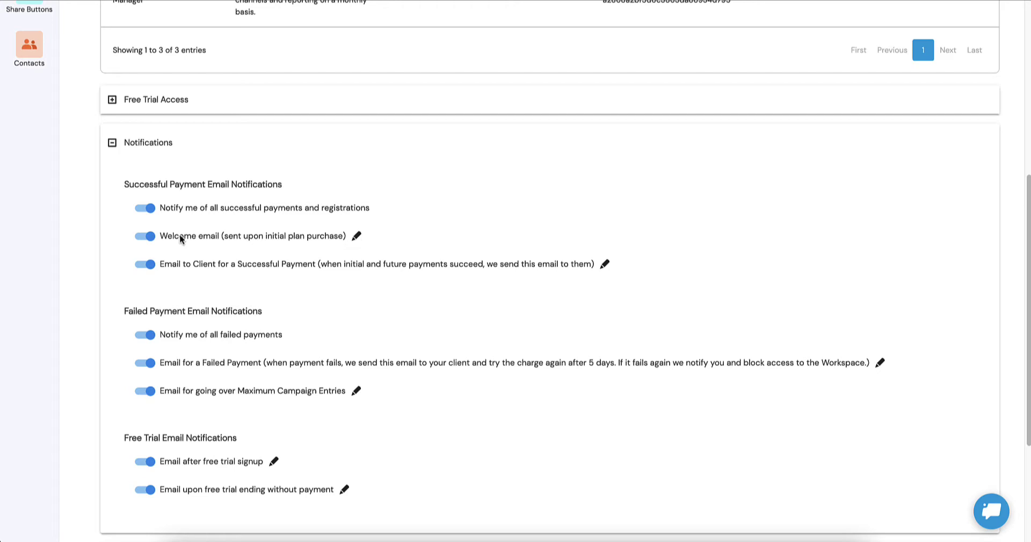
Open the 'Welcome email (sent upon initial plan purchase)' notification in the Email Editor
{"action": "left_click", "coordinate": [354, 236]}
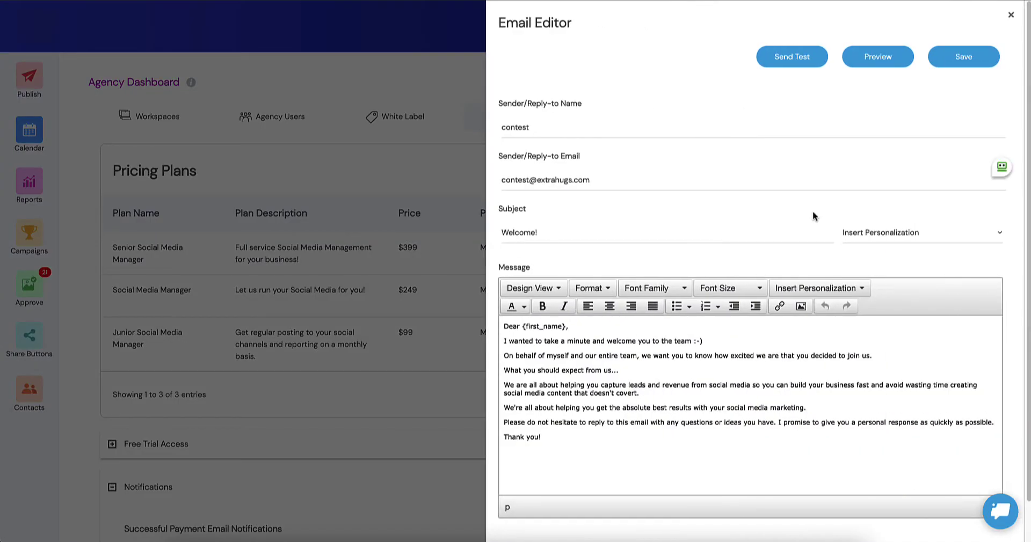
{"action": "scroll", "coordinate": [805, 211], "scroll_direction": "down", "scroll_amount": 1}
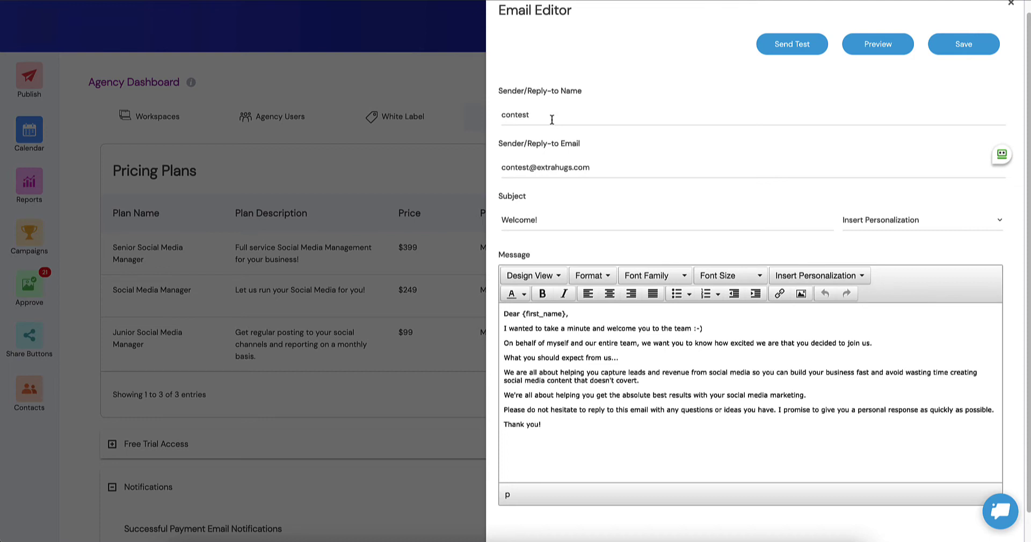
Change the subject to 'Welcome {first_name}!' using the First Name personalization field
{"action": "left_click", "coordinate": [601, 221]}
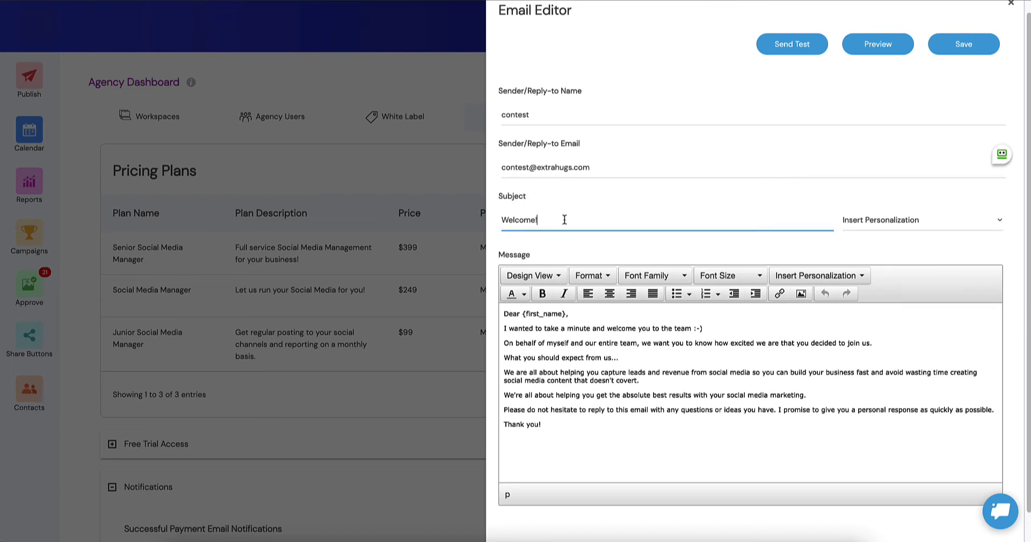
{"action": "key", "text": "BackSpace"}
{"action": "left_click", "coordinate": [862, 225]}
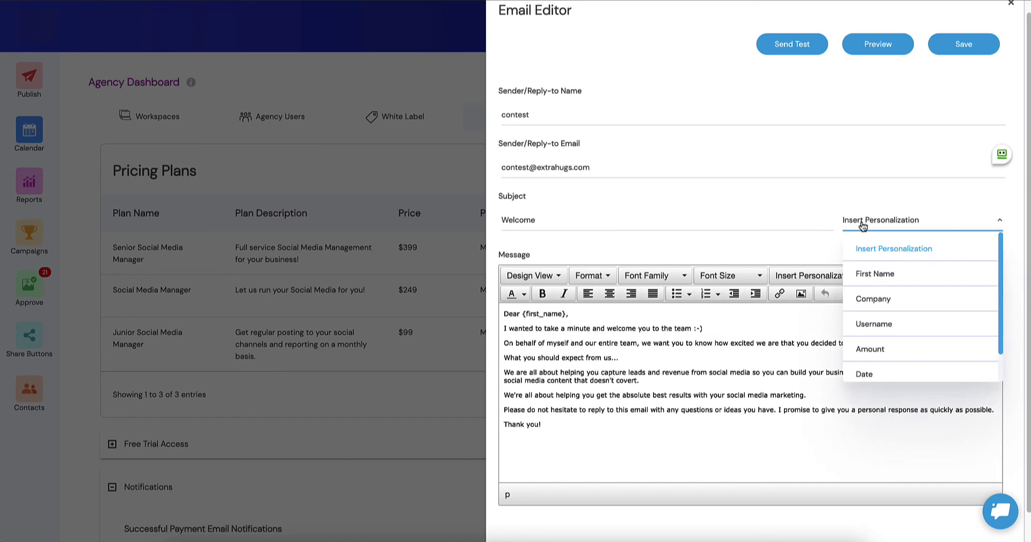
{"action": "left_click", "coordinate": [891, 276]}
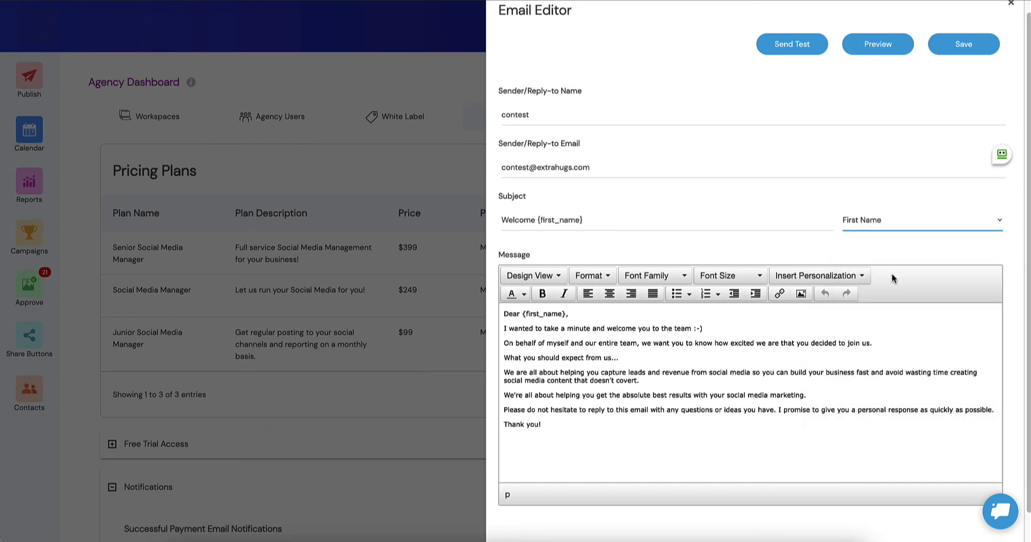
{"action": "left_click", "coordinate": [665, 220]}
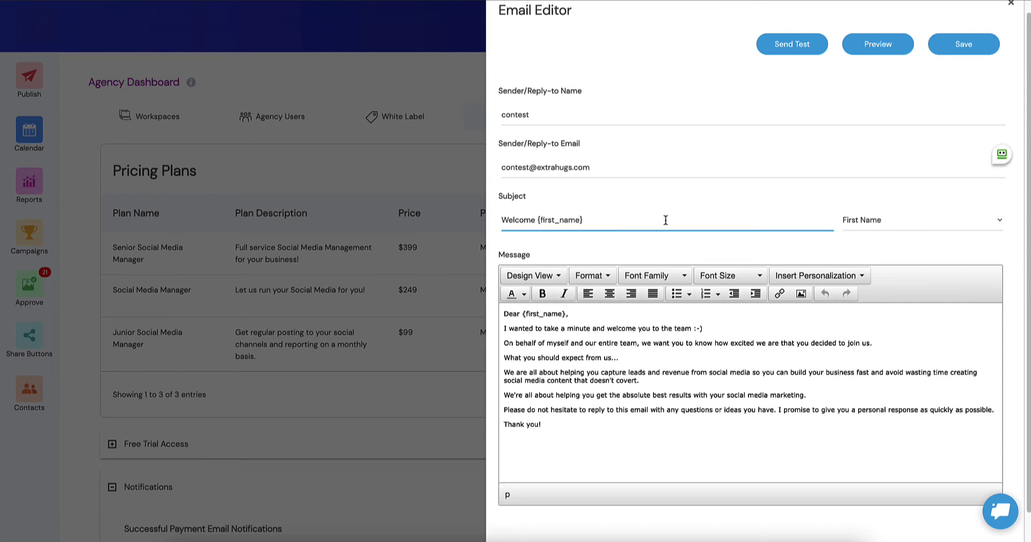
{"action": "type", "text": "!"}
{"action": "left_click", "coordinate": [589, 314]}
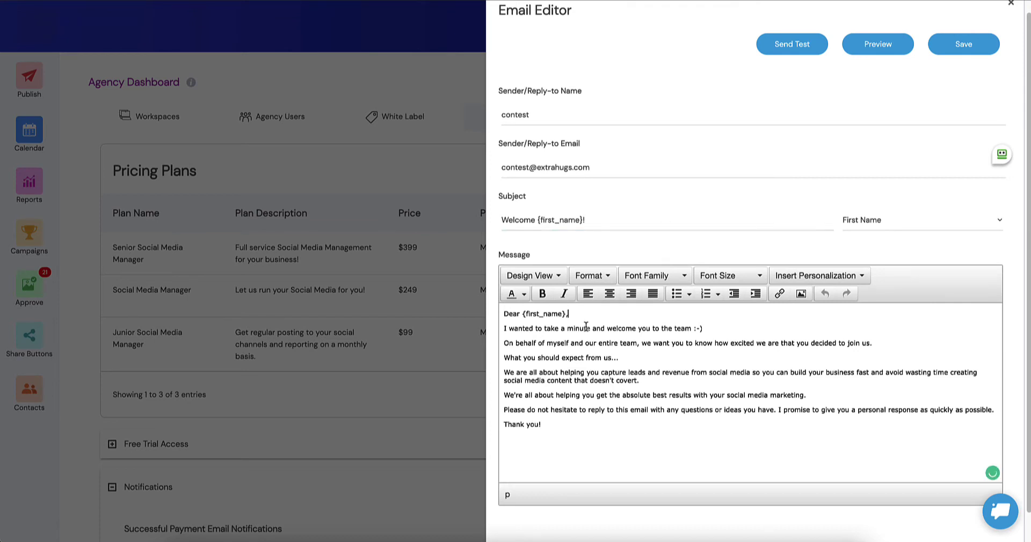
{"action": "scroll", "coordinate": [583, 322], "scroll_direction": "down", "scroll_amount": 1}
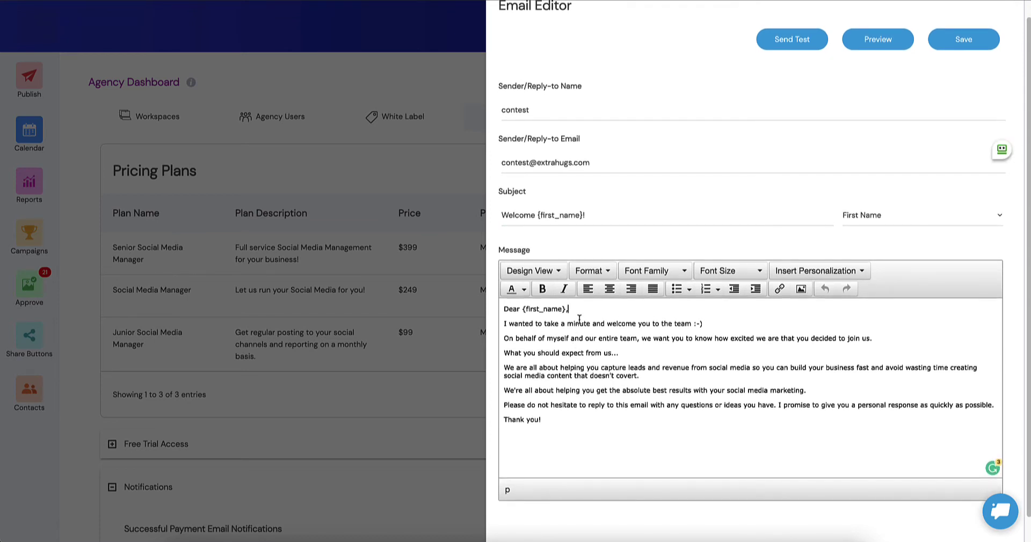
In design view, insert the White Label Signin Page field after 'Dear {first_name},' in the message
{"action": "left_click", "coordinate": [542, 272]}
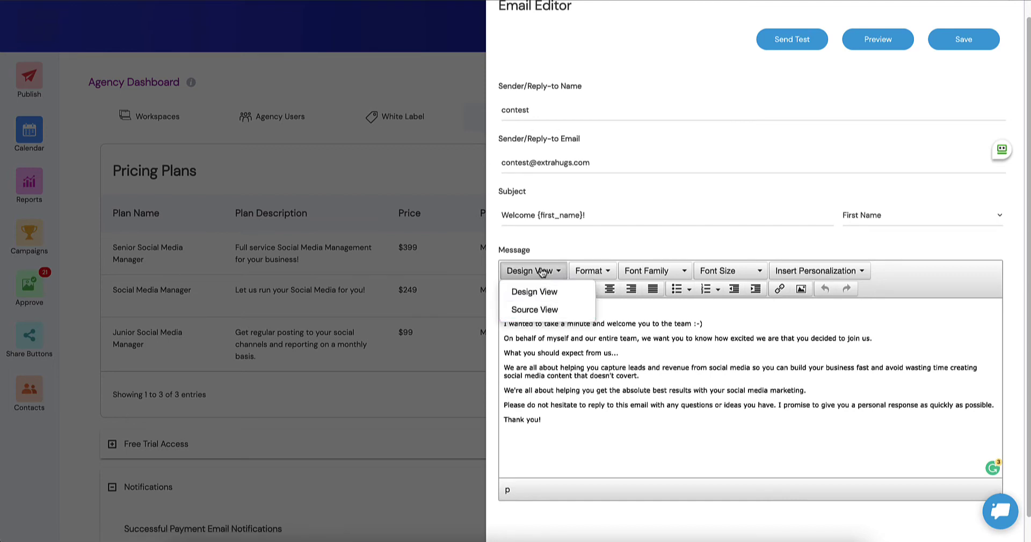
{"action": "left_click", "coordinate": [543, 272]}
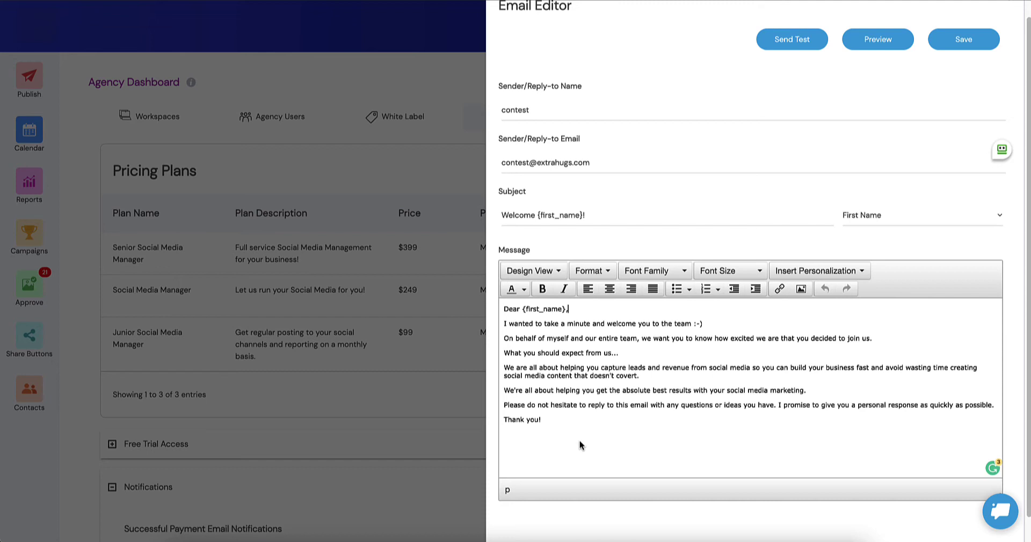
{"action": "left_click", "coordinate": [752, 317]}
{"action": "left_click", "coordinate": [814, 272]}
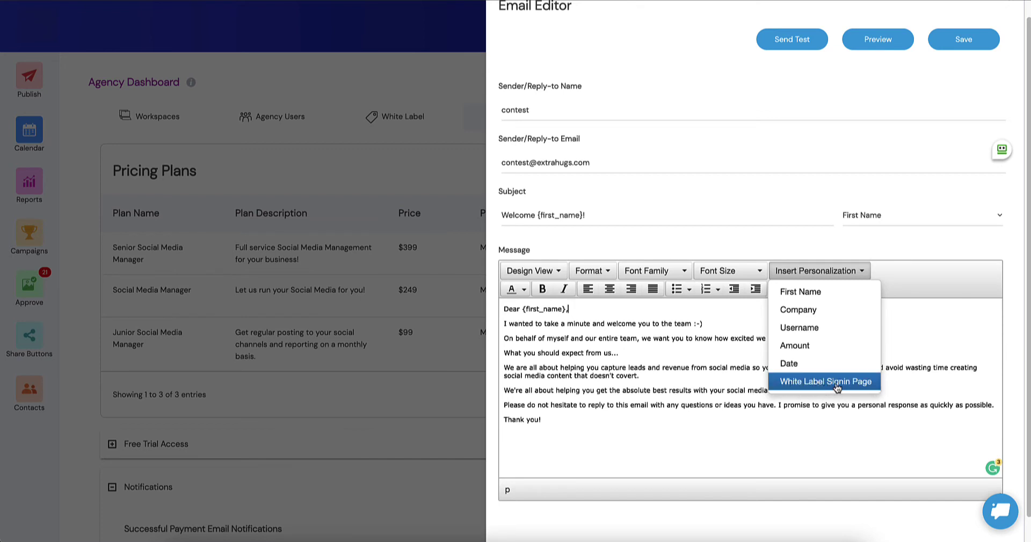
{"action": "left_click", "coordinate": [837, 387]}
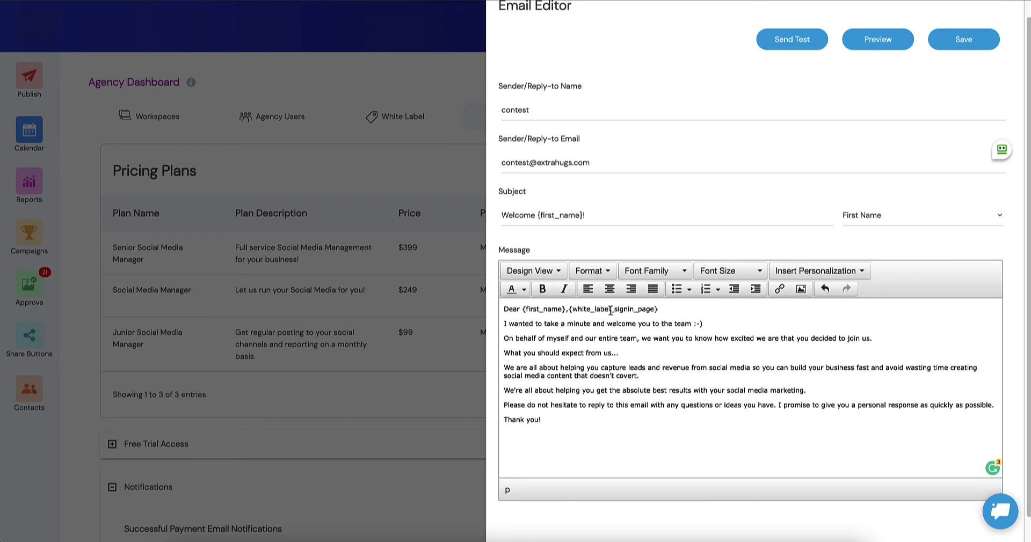
{"action": "left_click", "coordinate": [822, 271]}
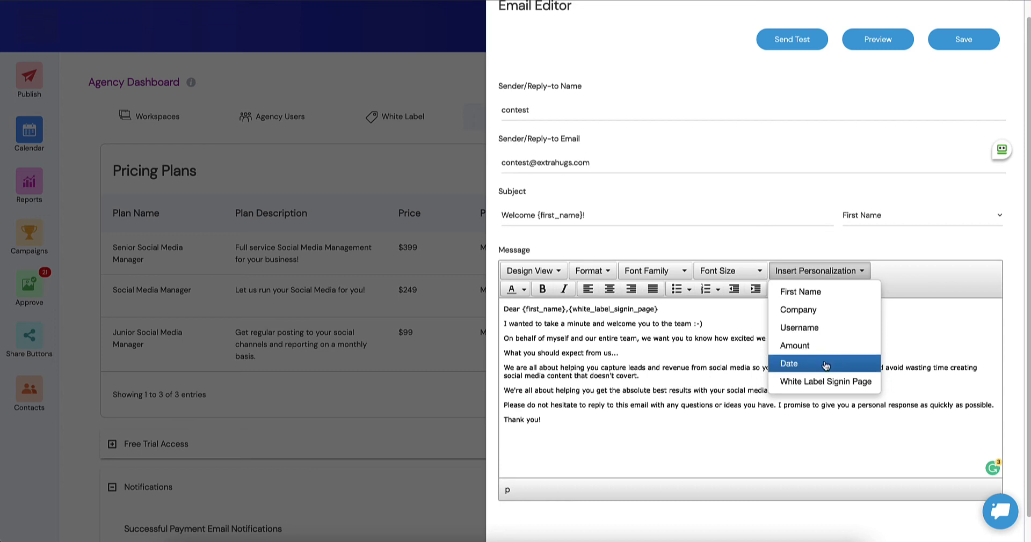
{"action": "left_click", "coordinate": [788, 55]}
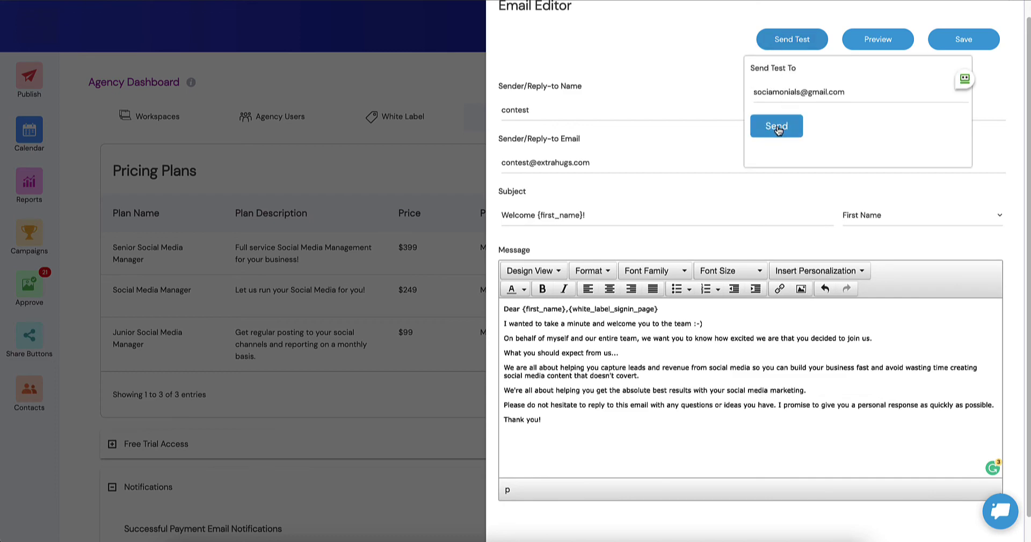
Send a test of the welcome email, preview it, then save the changes
{"action": "left_click", "coordinate": [776, 125]}
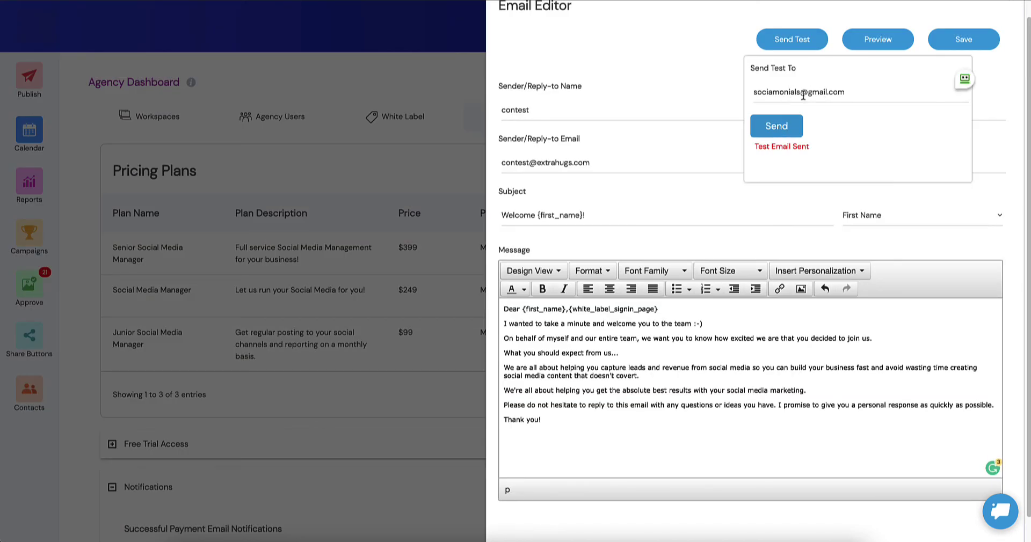
{"action": "left_click", "coordinate": [876, 41]}
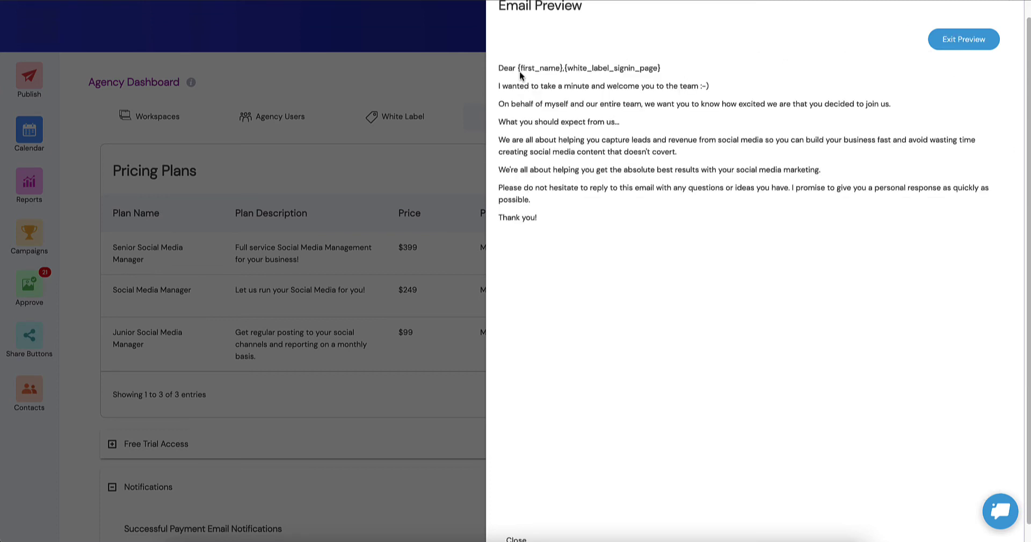
{"action": "left_click", "coordinate": [952, 40]}
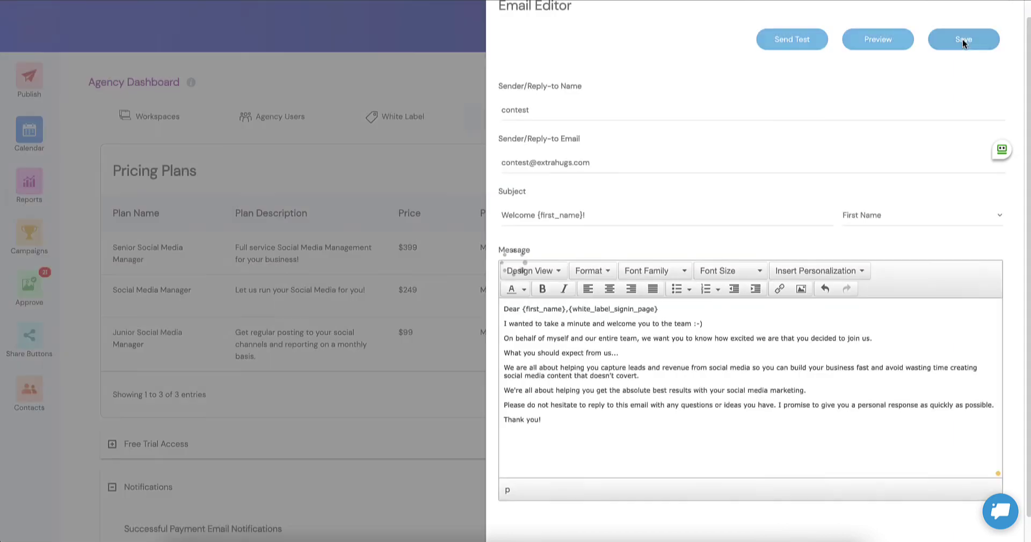
{"action": "left_click", "coordinate": [963, 42]}
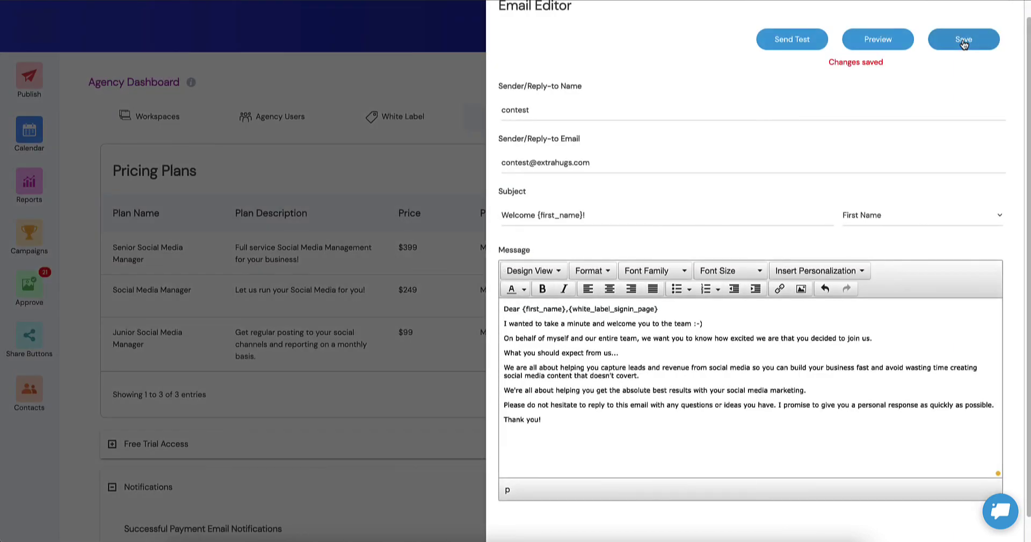
Close the Email Editor and return to the Agency CRM notification settings
{"action": "left_click", "coordinate": [449, 154]}
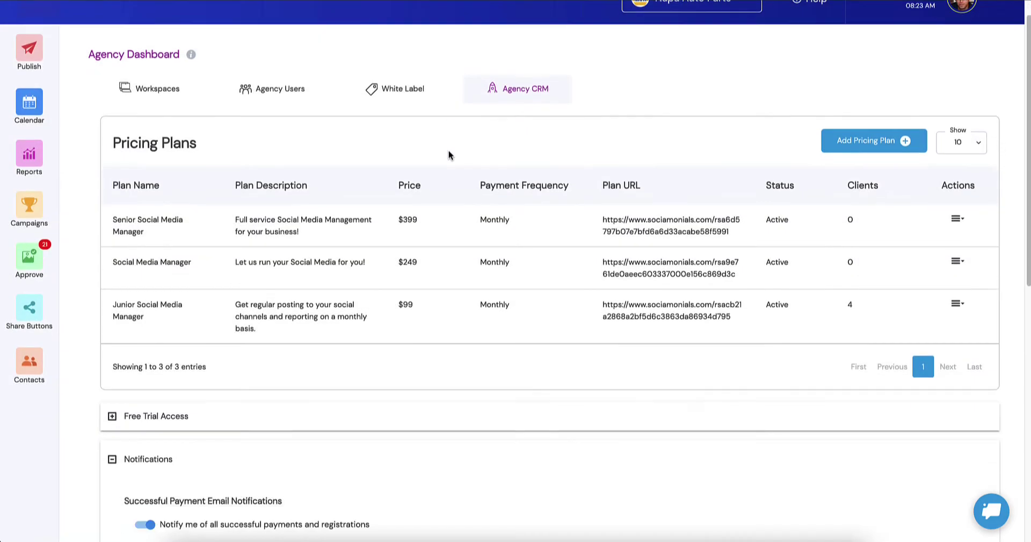
{"action": "scroll", "coordinate": [447, 156], "scroll_direction": "down", "scroll_amount": 10}
{"action": "scroll", "coordinate": [445, 154], "scroll_direction": "up", "scroll_amount": 3}
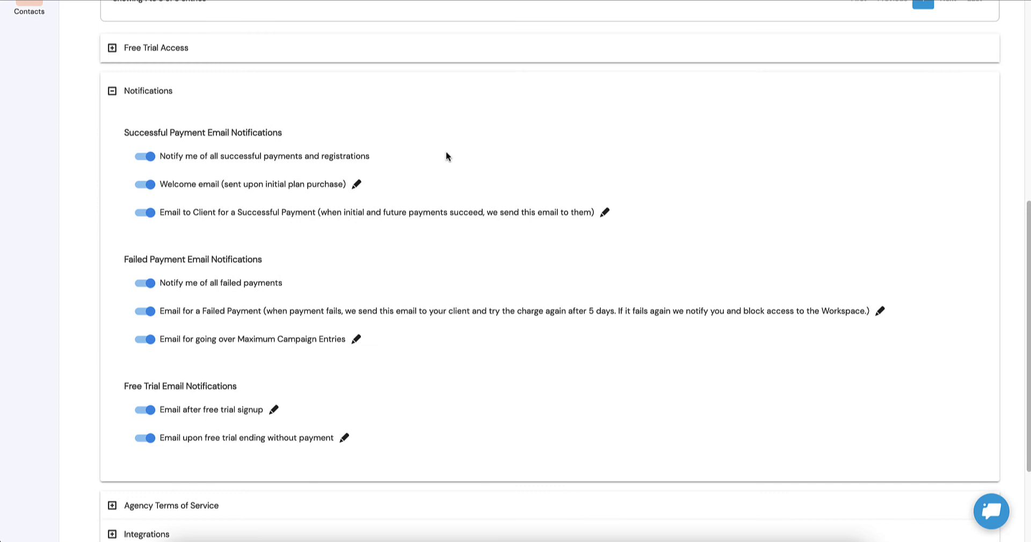